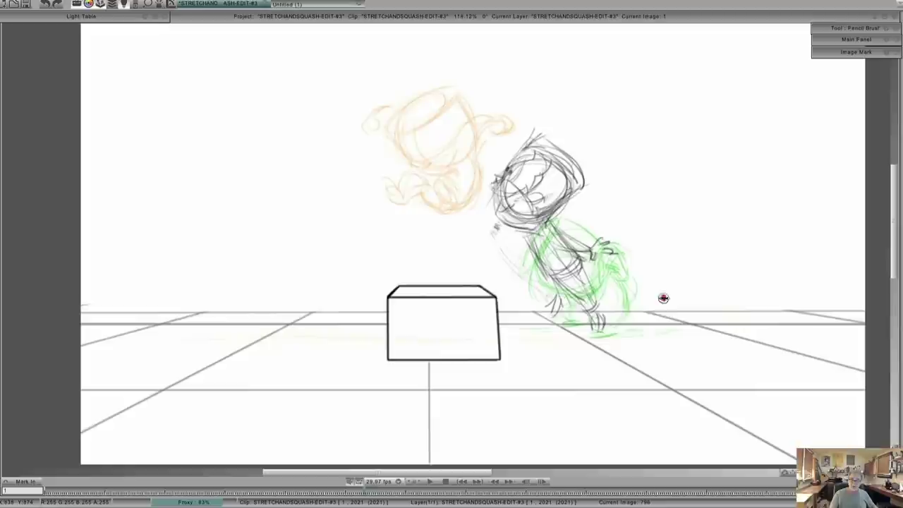
# Step: Sketch the jump arc from above the character's head down to the ground
pyautogui.moveTo(553, 114)
pyautogui.mouseDown()
pyautogui.moveTo(637, 252)
pyautogui.moveTo(638, 316)
pyautogui.mouseUp()
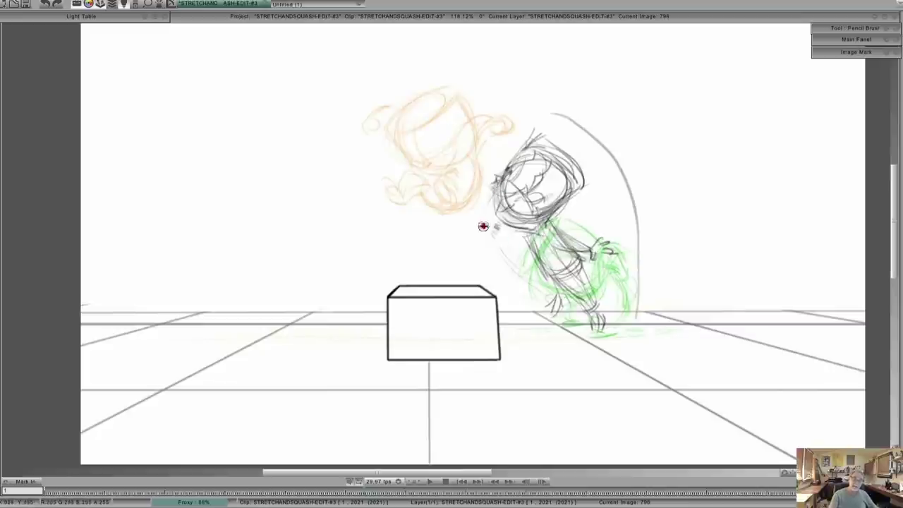
# Step: Save the project and scrub forward to the stretched pose over the box
pyautogui.hotkey('ctrl', 's')
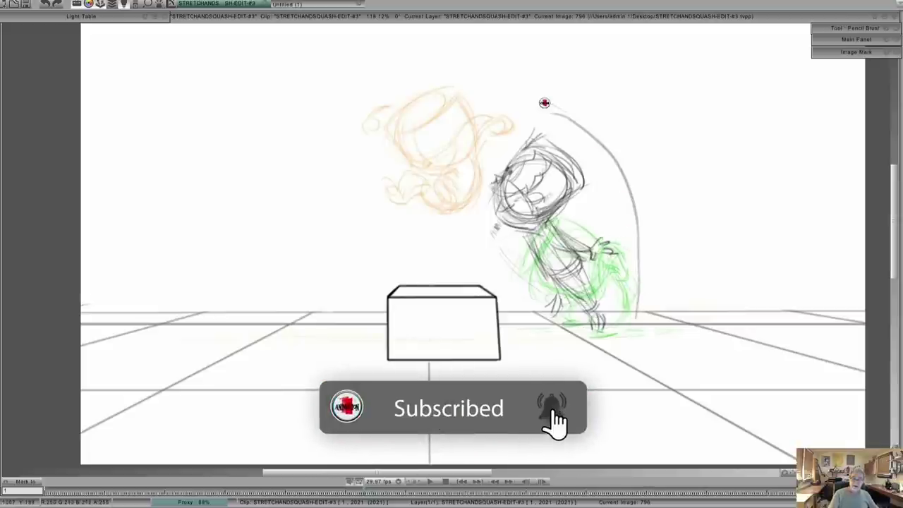
pyautogui.moveTo(379, 488)
pyautogui.mouseDown()
pyautogui.moveTo(363, 484)
pyautogui.moveTo(374, 489)
pyautogui.mouseUp()
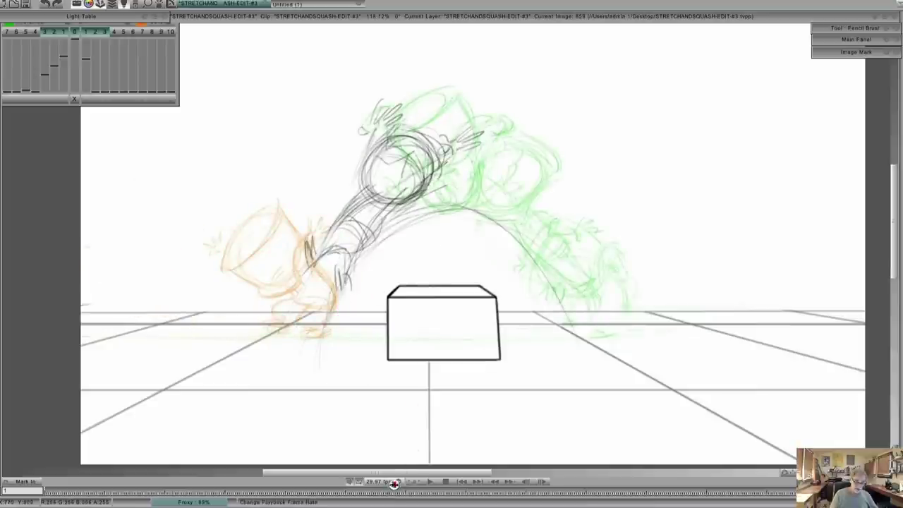
# Step: Jump to the landing frame, then scrub back to the stretched take-off drawing
pyautogui.click(398, 489)
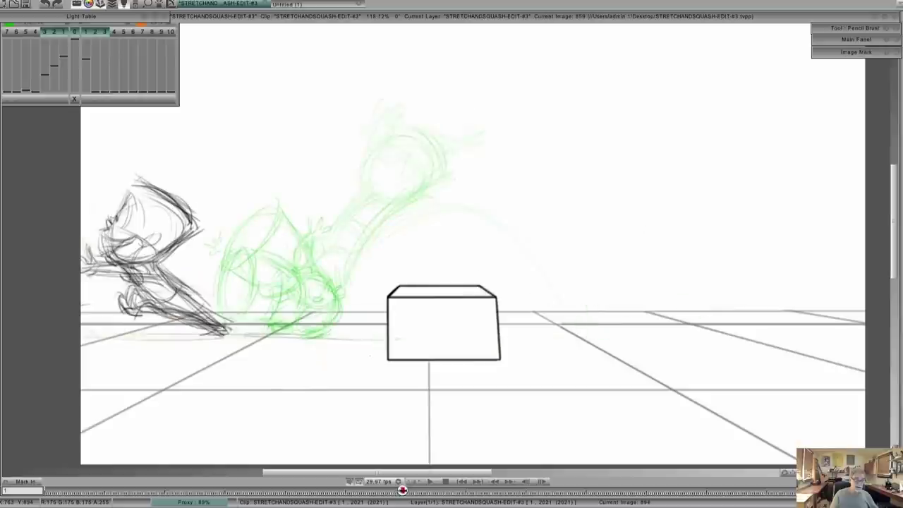
pyautogui.moveTo(402, 489)
pyautogui.mouseDown()
pyautogui.moveTo(363, 488)
pyautogui.moveTo(390, 484)
pyautogui.mouseUp()
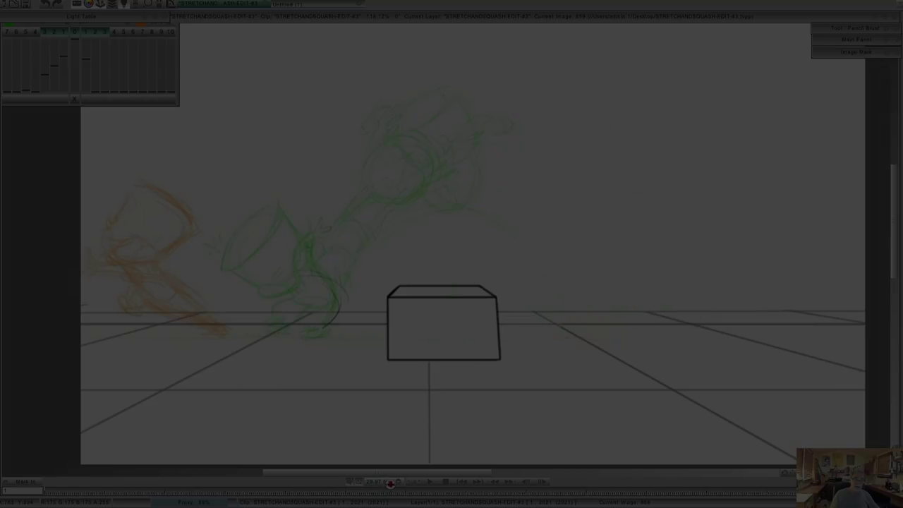